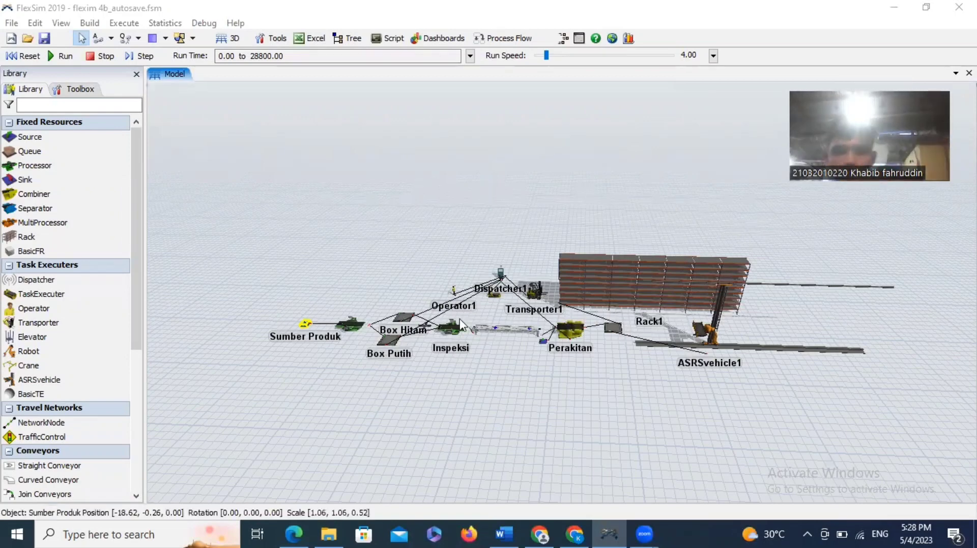
# - Examine the production line object by object, from the Mesin penghalus processor through the boxes, Inspeksi, conveyor and Perakitan to Rack1 and ASRSvehicle1
pyautogui.click(351, 331)
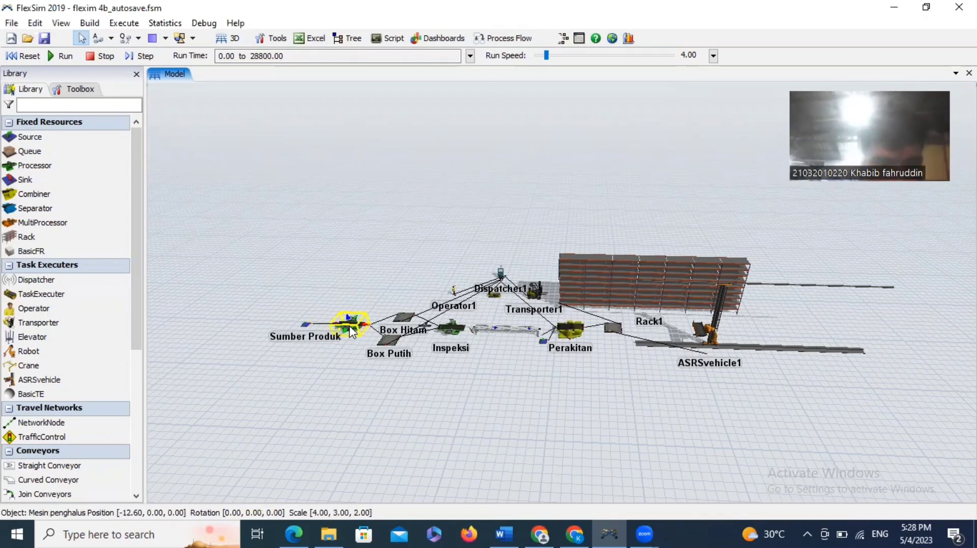
pyautogui.click(391, 341)
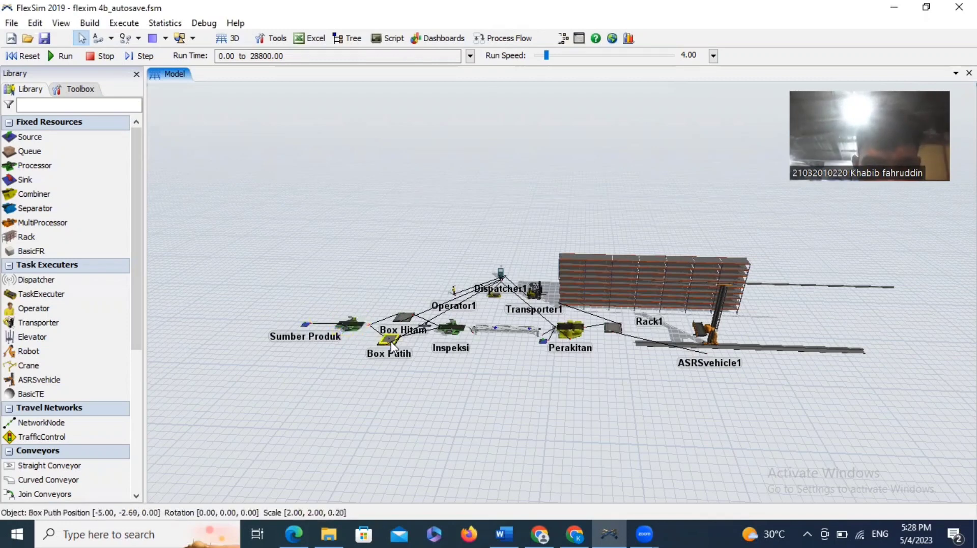
pyautogui.click(402, 319)
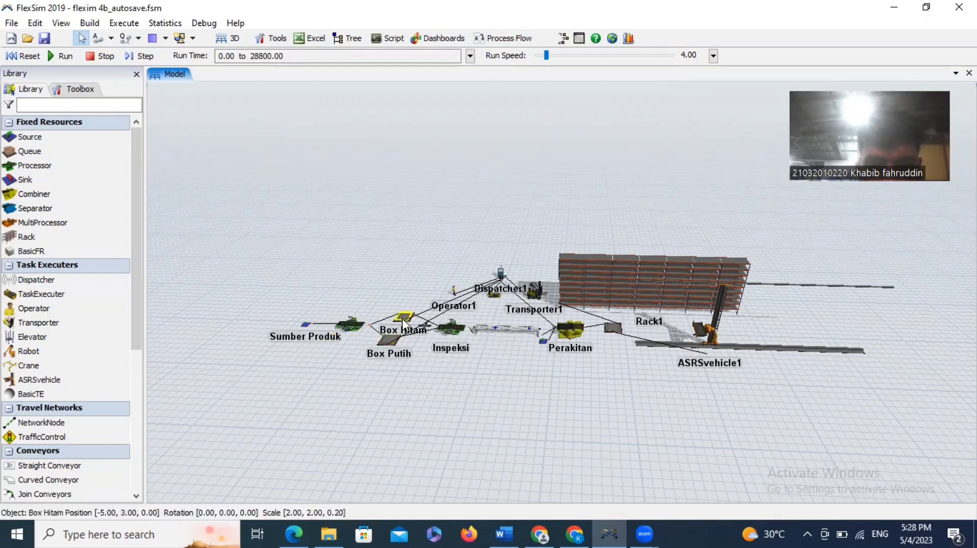
pyautogui.click(452, 334)
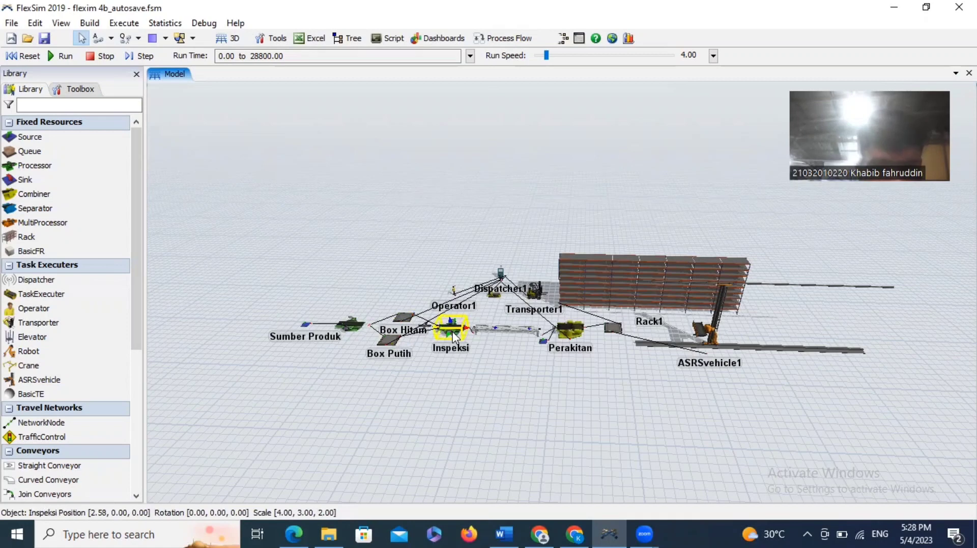
pyautogui.click(515, 332)
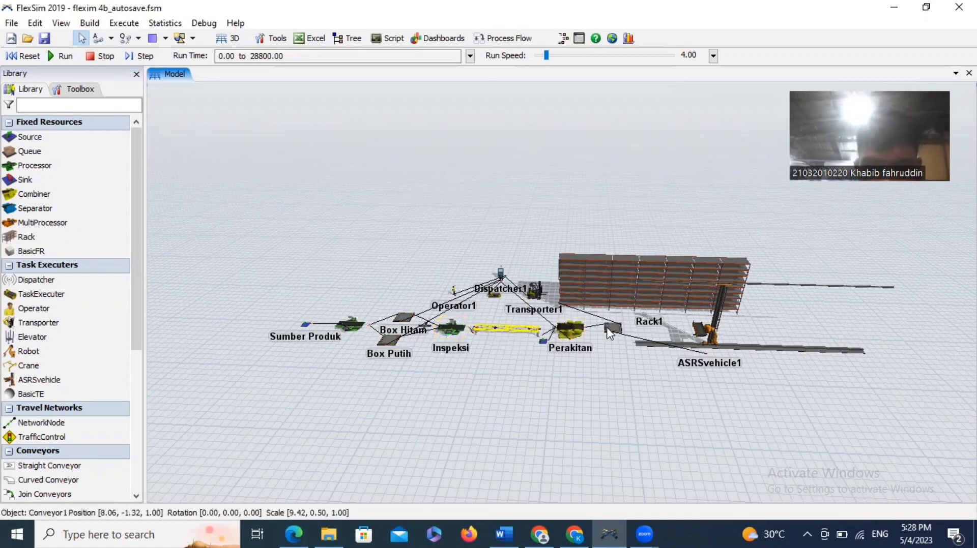
pyautogui.click(569, 331)
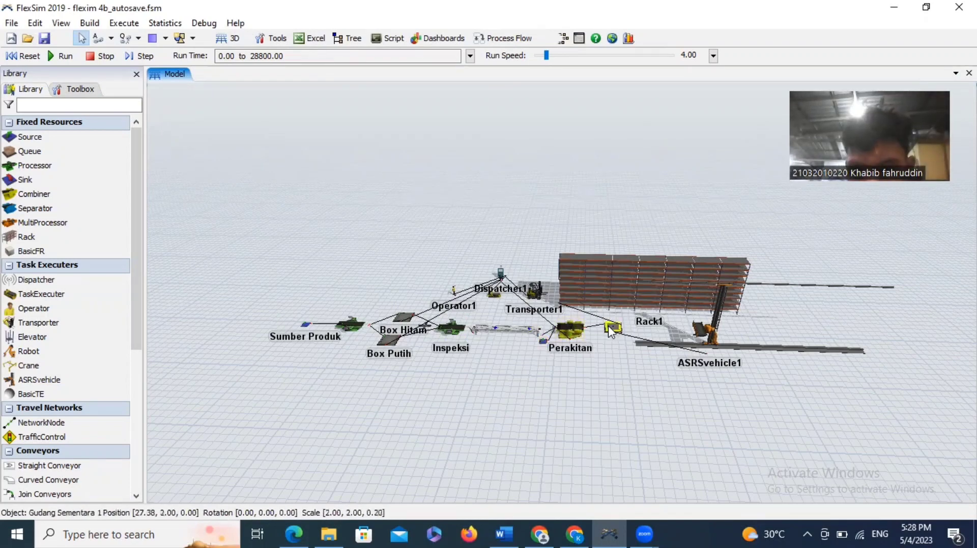
pyautogui.click(581, 290)
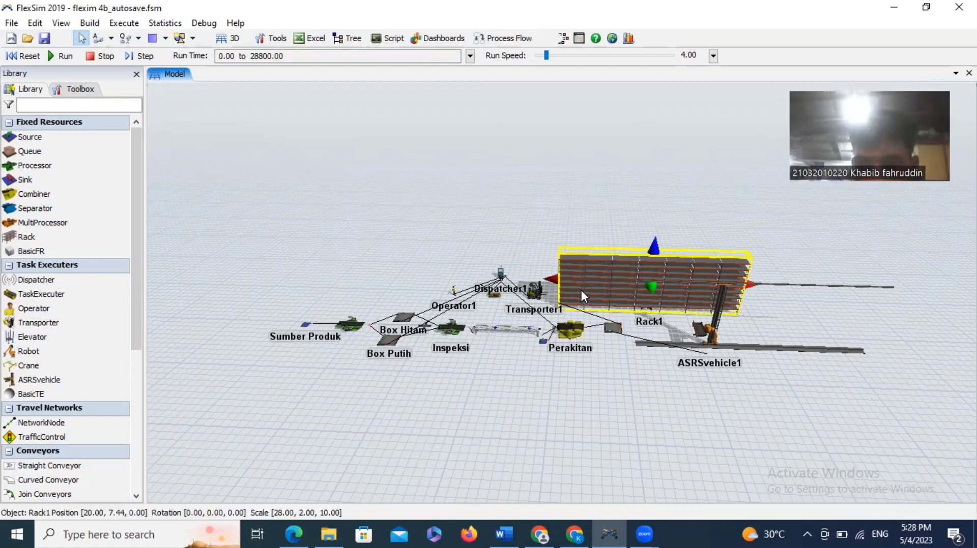
pyautogui.click(661, 348)
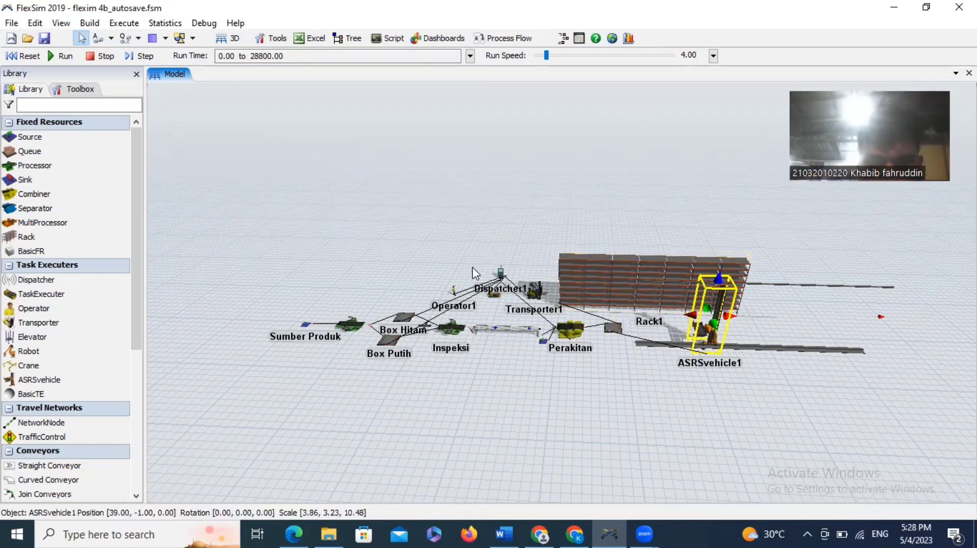
# - Examine the task executers behind the line by selecting Dispatcher1, Transporter1, TaskExecuter1 and Operator1 in the 3D model
pyautogui.click(500, 270)
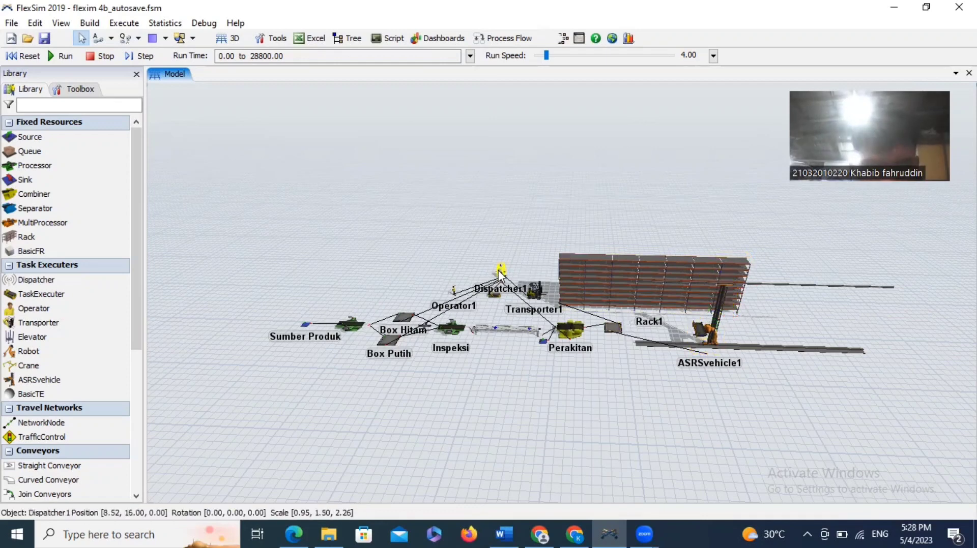
pyautogui.click(531, 299)
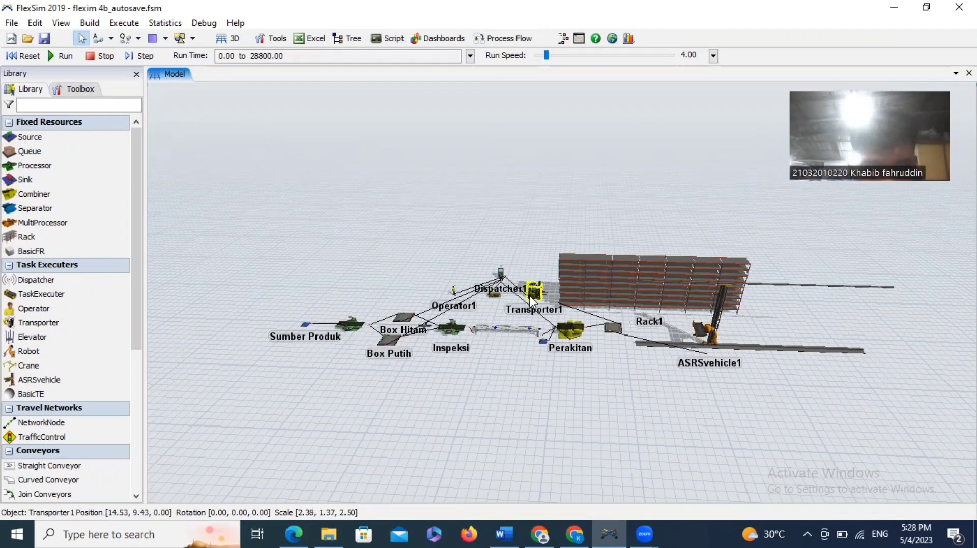
pyautogui.click(494, 300)
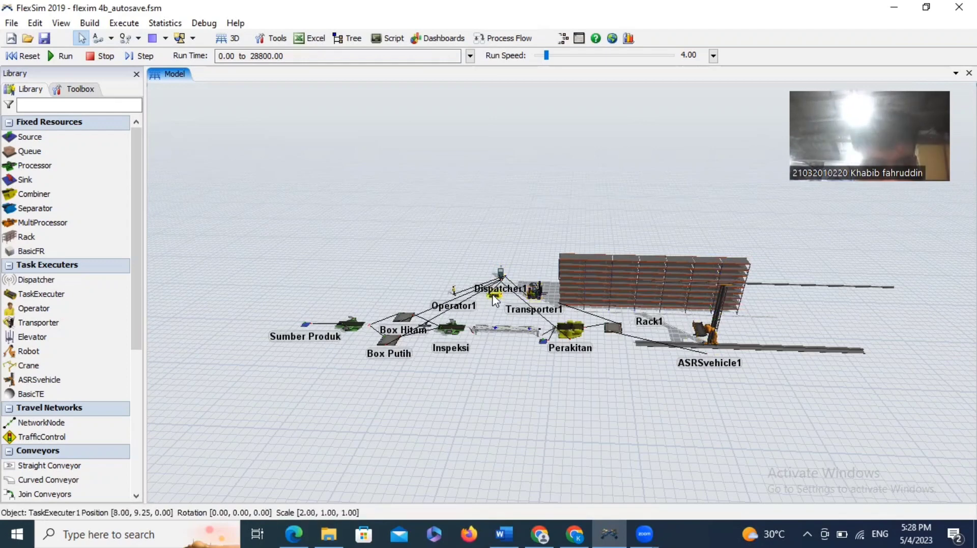
pyautogui.click(453, 290)
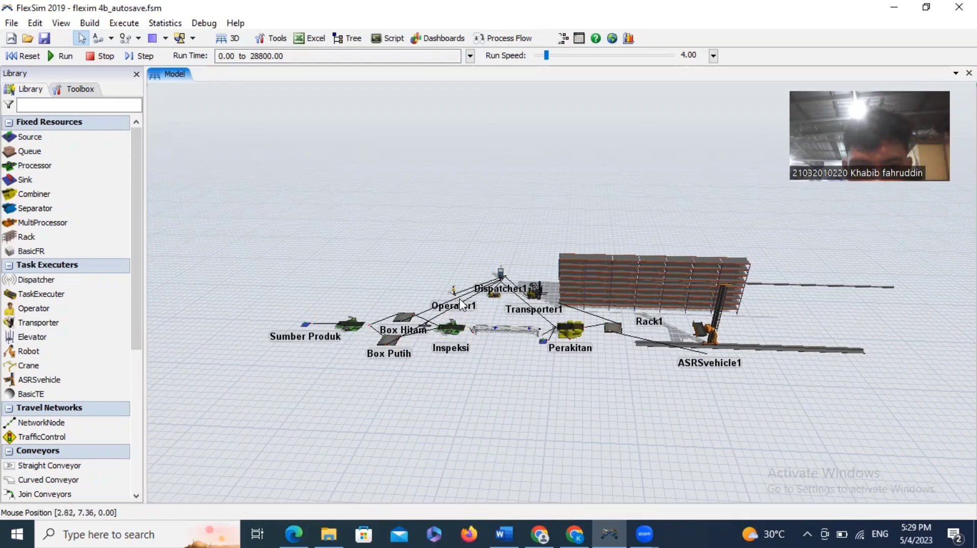
pyautogui.click(534, 295)
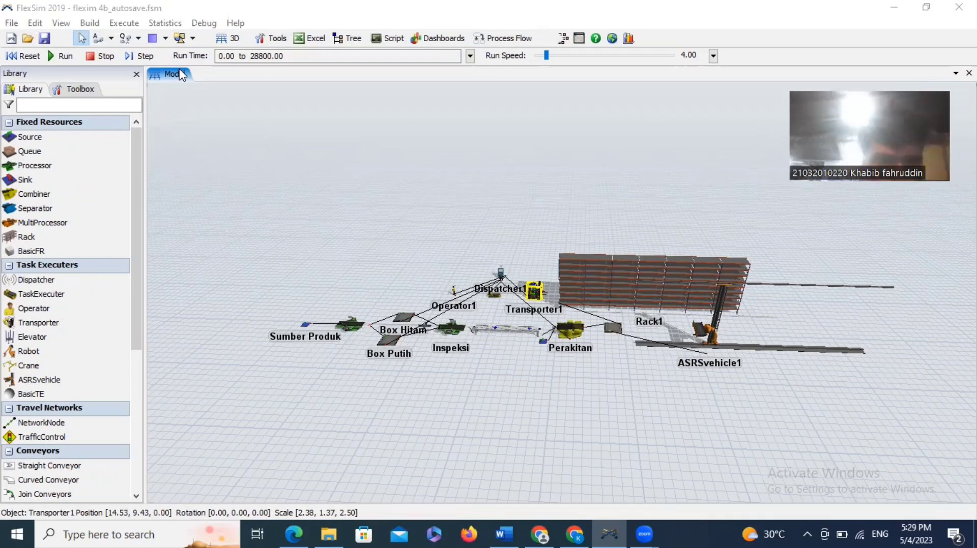
# - Open the ExpertFit distribution-fitting tool to view its project directory, and close it again
pyautogui.click(169, 25)
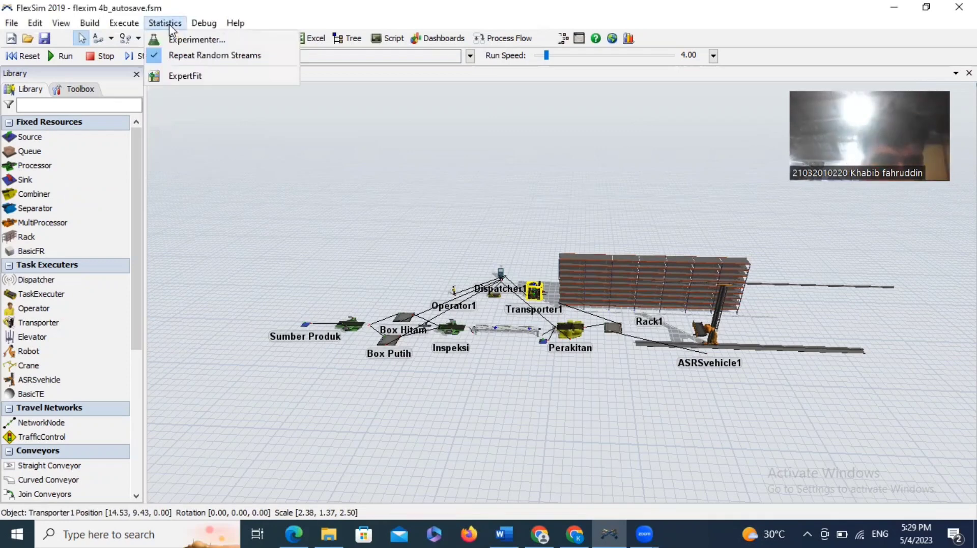
pyautogui.click(178, 76)
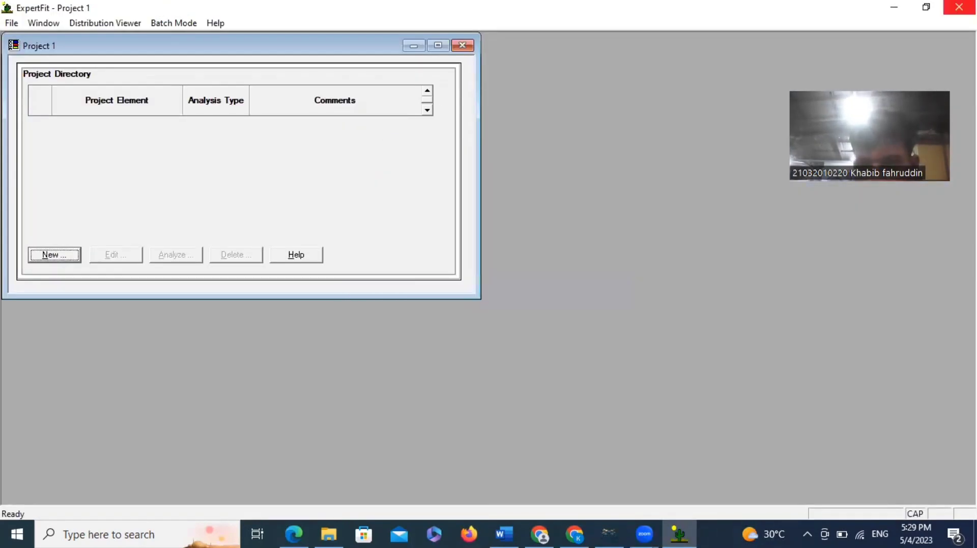
pyautogui.click(959, 7)
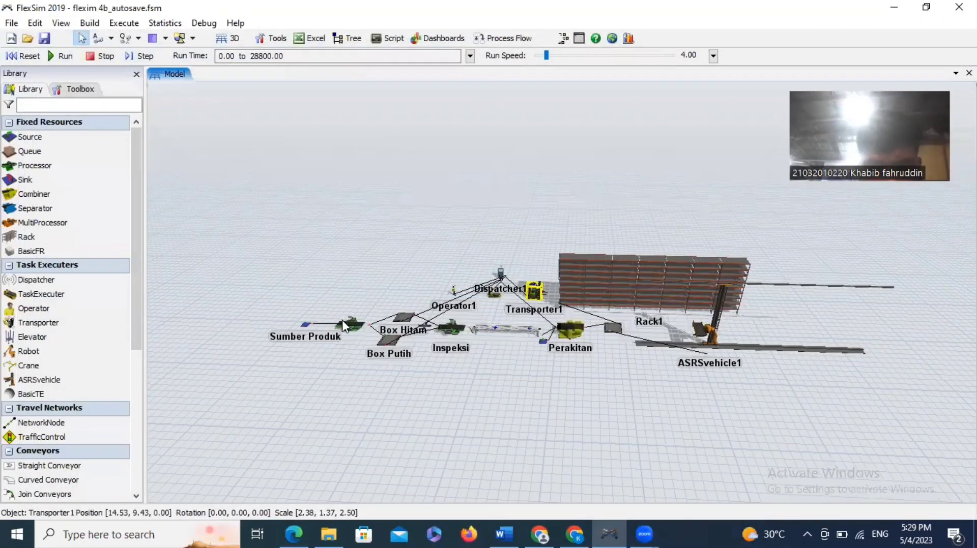
# - Inspect the process time distributions in the properties of Mesin penghalus, Inspeksi and Perakitan, closing each window without changes
pyautogui.click(342, 320)
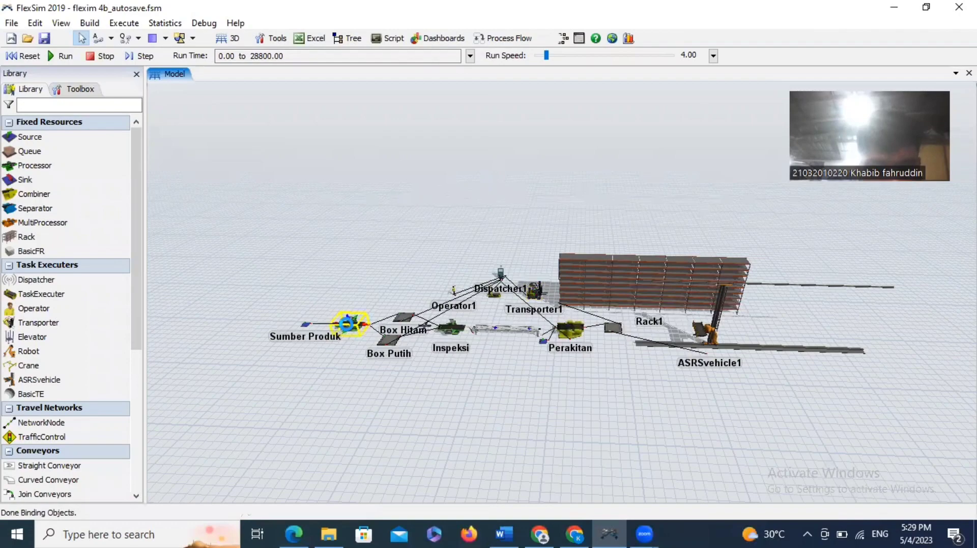
pyautogui.doubleClick(348, 324)
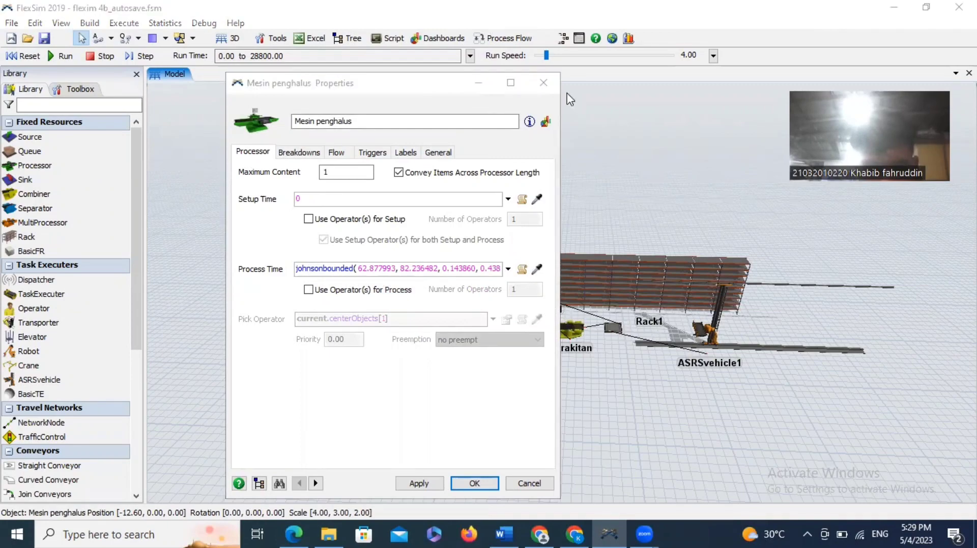
pyautogui.click(543, 83)
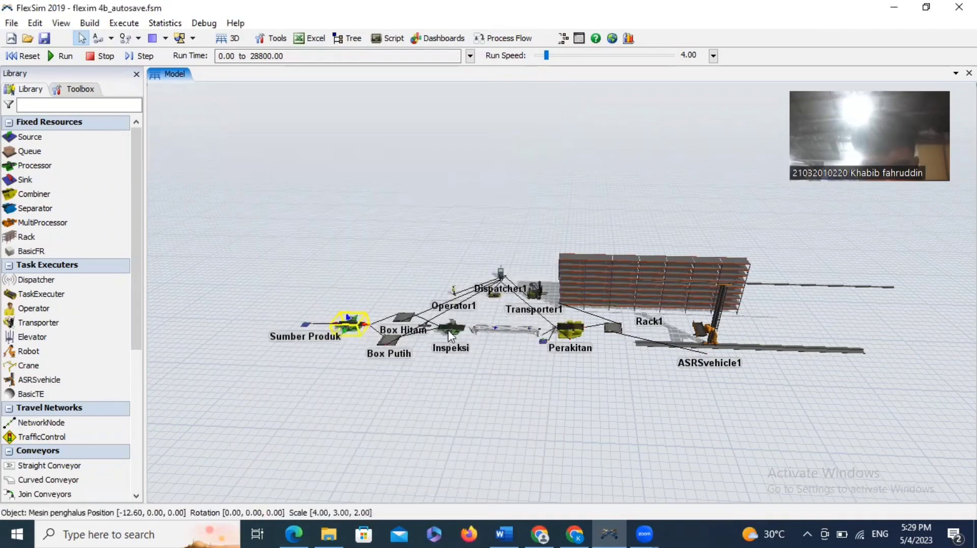
pyautogui.click(449, 330)
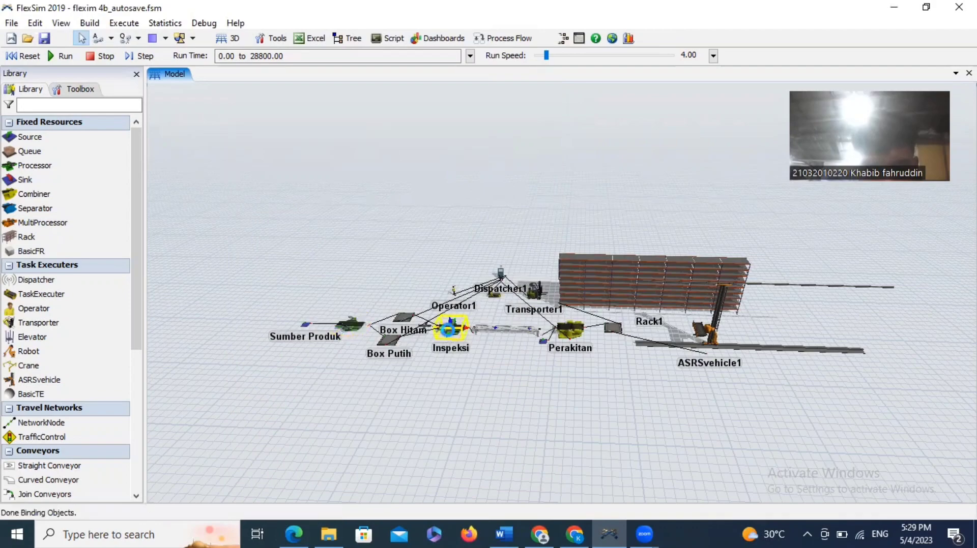
pyautogui.doubleClick(449, 330)
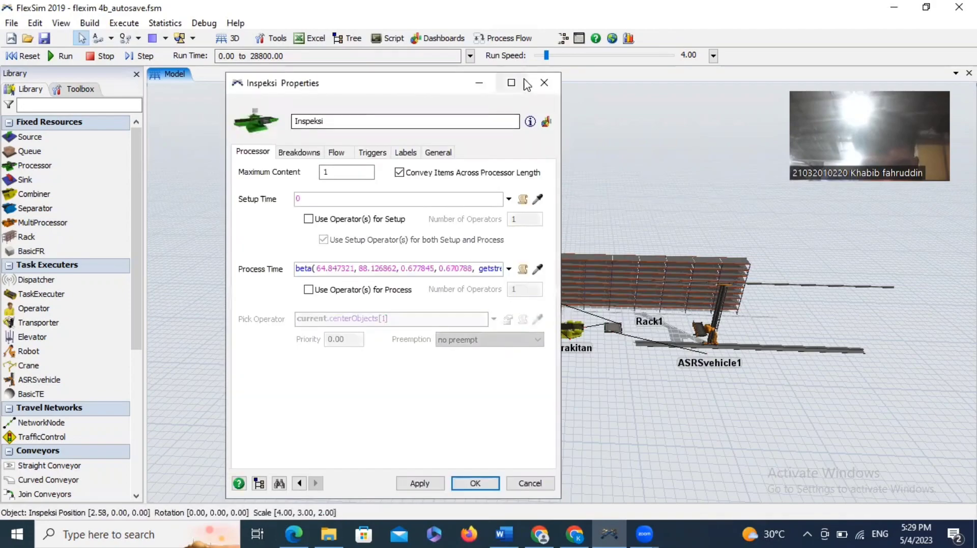
pyautogui.click(544, 82)
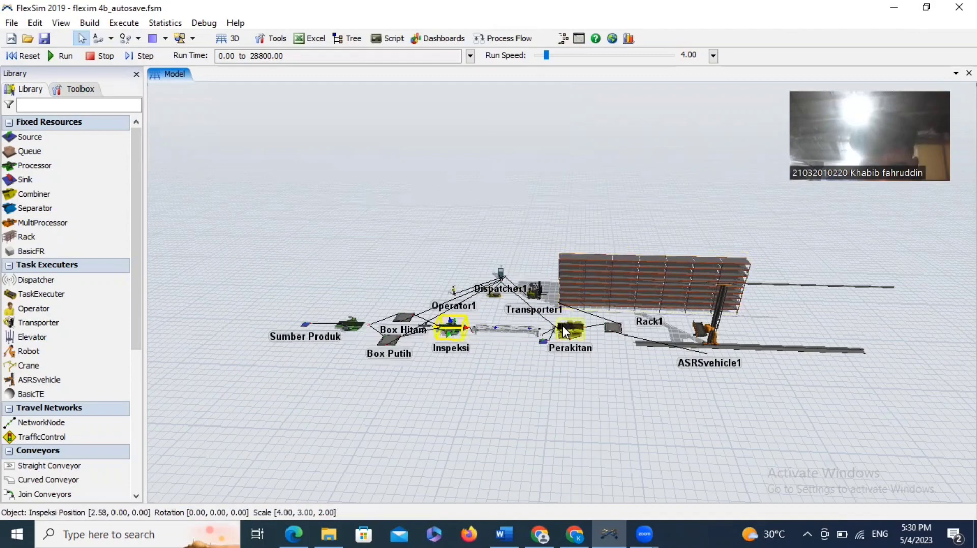
pyautogui.click(562, 325)
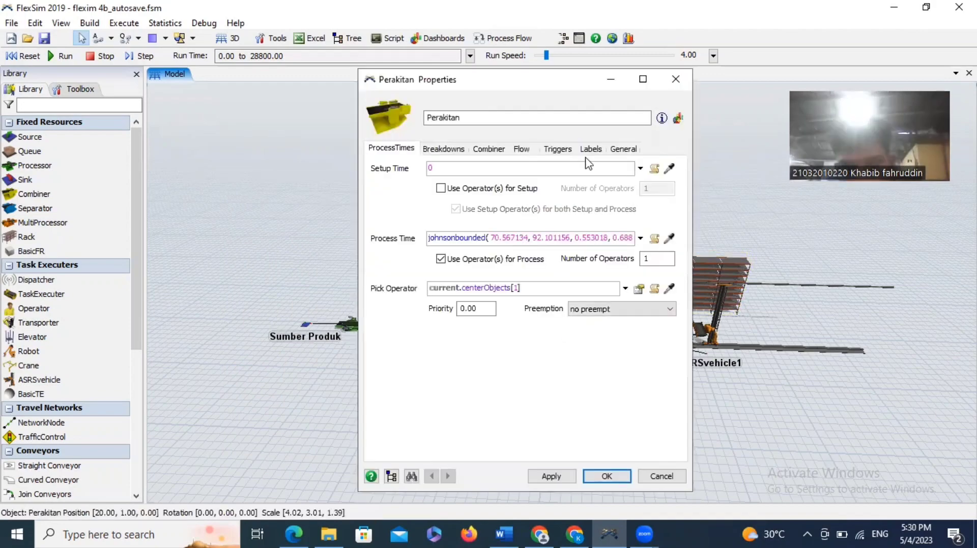
pyautogui.click(668, 80)
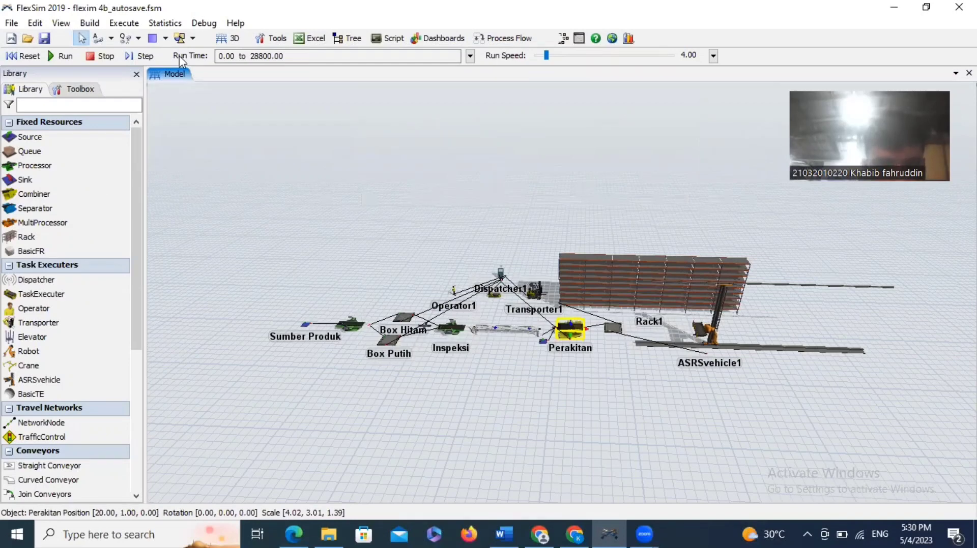
# - Open the model's existing dashboard with the WIP and State Bar 1 charts beside the 3D view
pyautogui.click(79, 89)
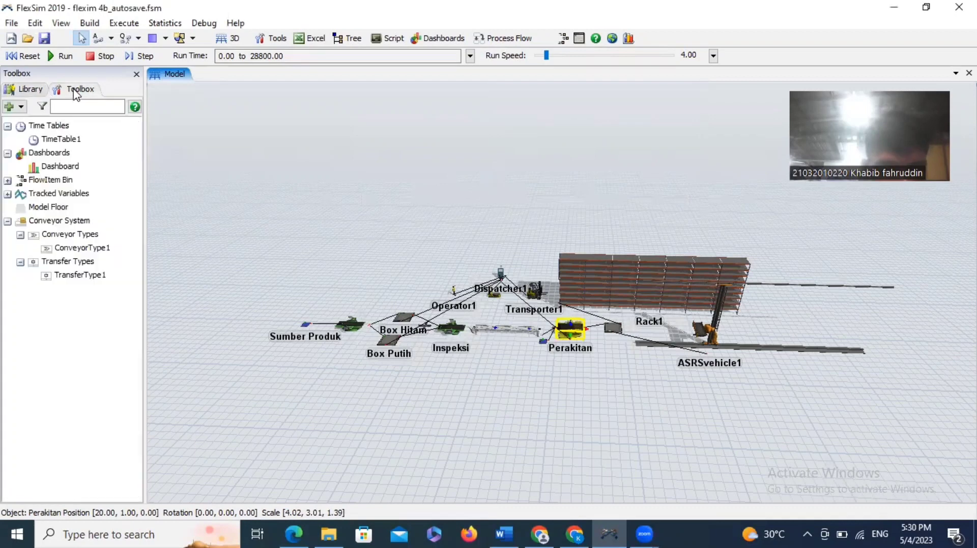
pyautogui.click(53, 154)
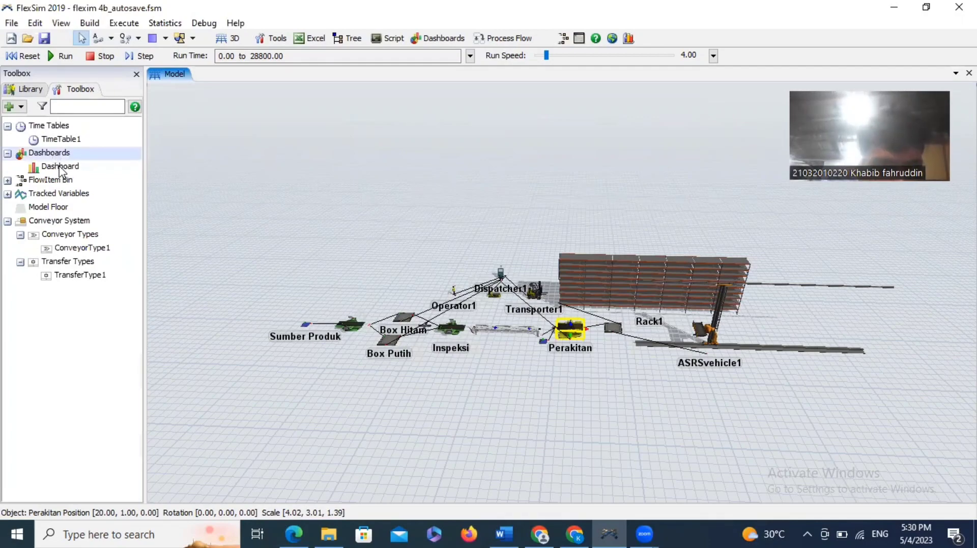
pyautogui.doubleClick(59, 167)
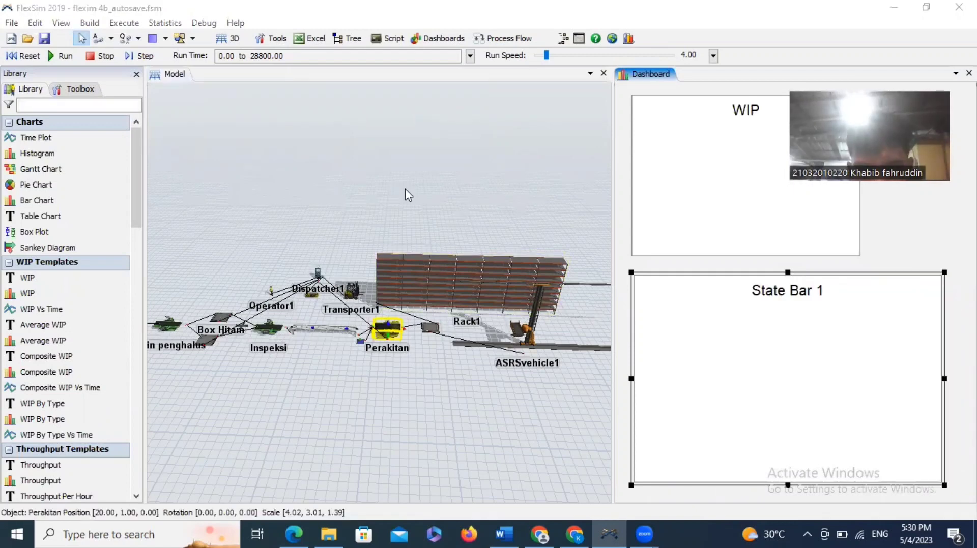
# - Run the simulation to time 28800 with the run speed raised to 17491, and look through the State Bar 1 chart
pyautogui.click(57, 57)
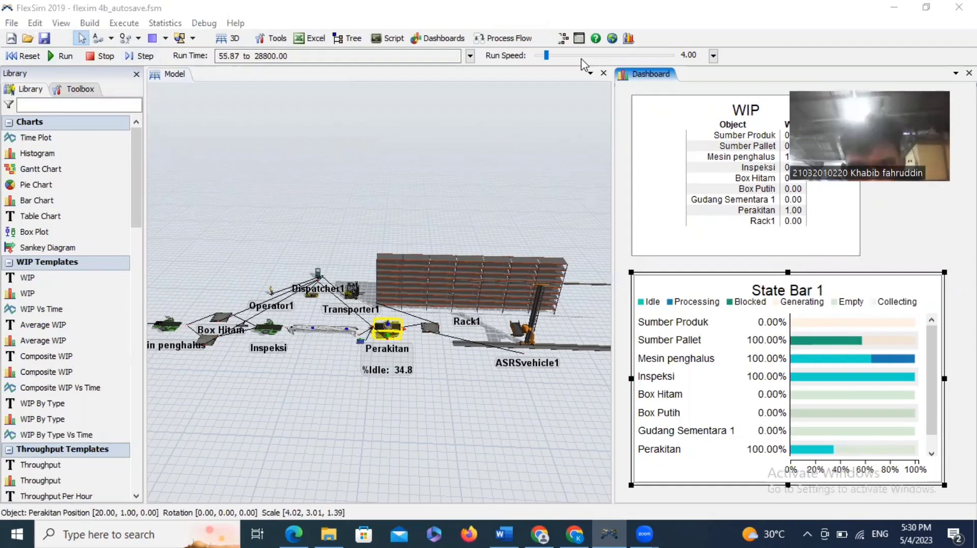
pyautogui.click(581, 60)
pyautogui.click(581, 60)
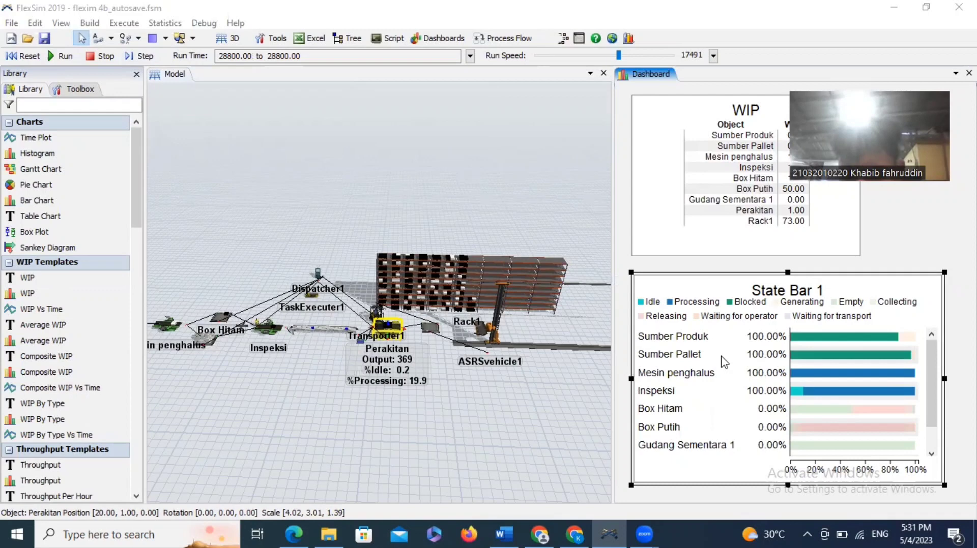
pyautogui.scroll(-1, 725, 362)
pyautogui.scroll(1, 724, 362)
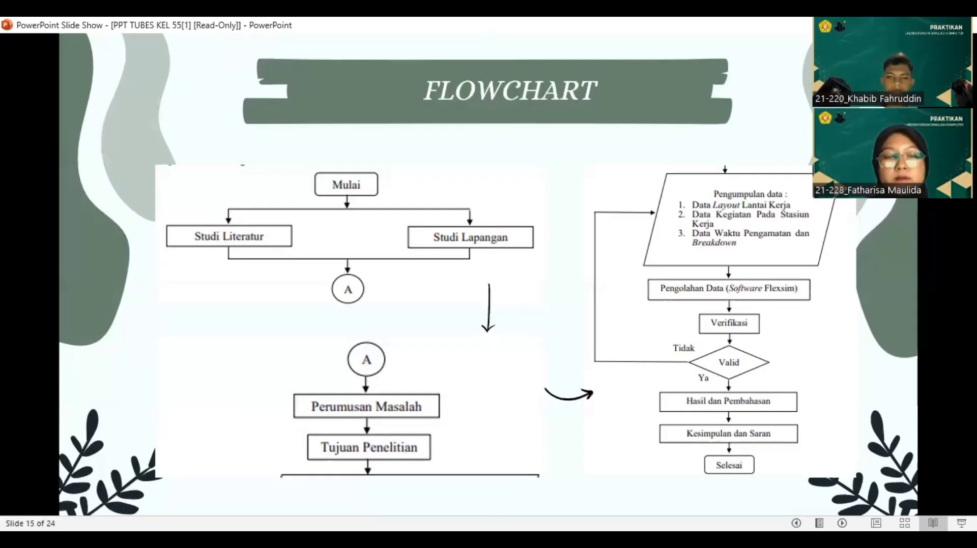
pyautogui.press('Right')
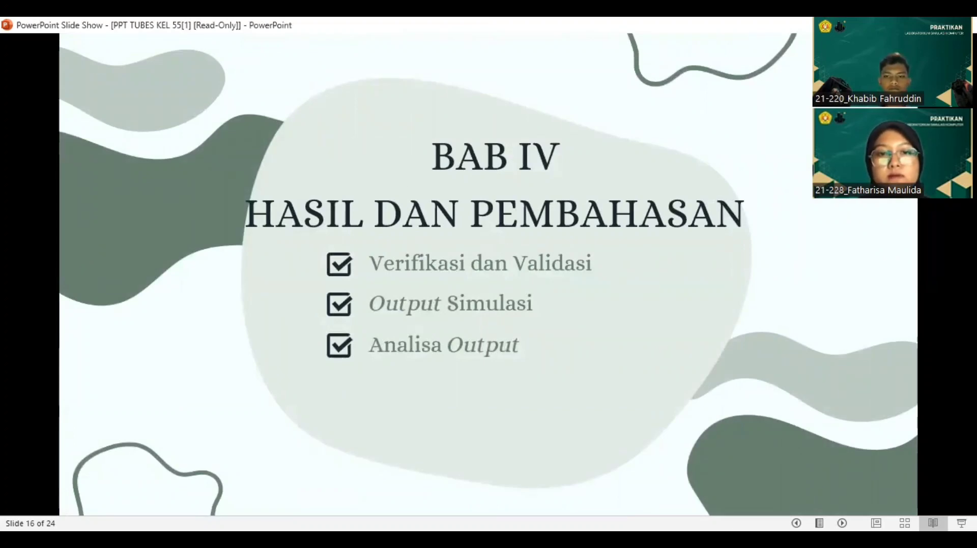
pyautogui.click(844, 510)
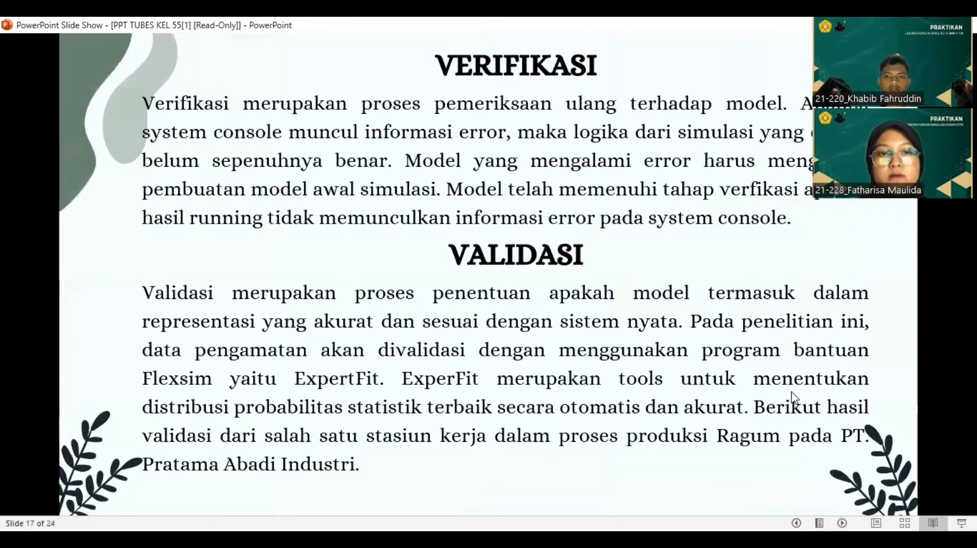